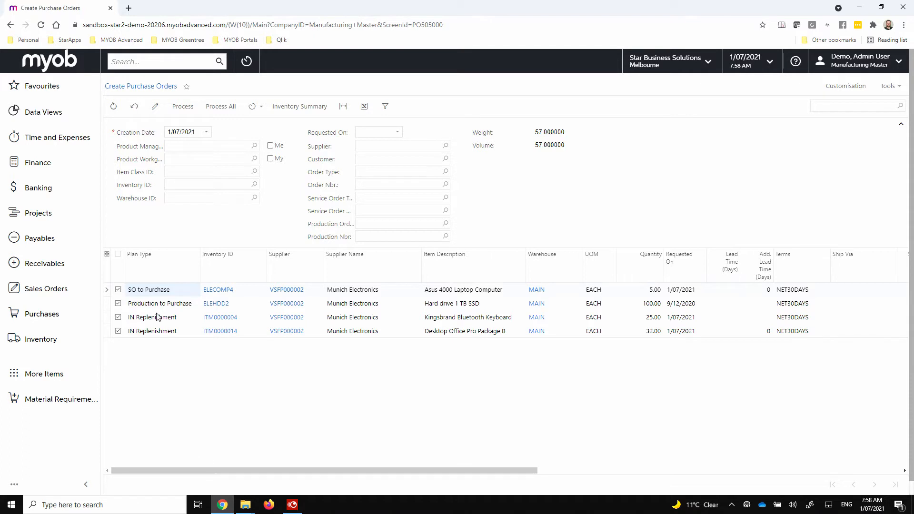
Process the four selected Munich Electronics replenishment, sales and production demand lines into a purchase order
click(153, 303)
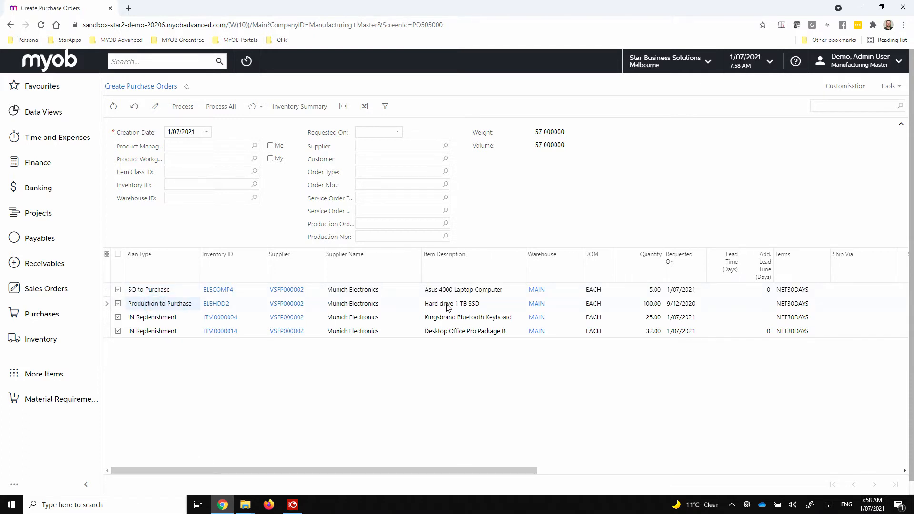
click(142, 318)
click(138, 333)
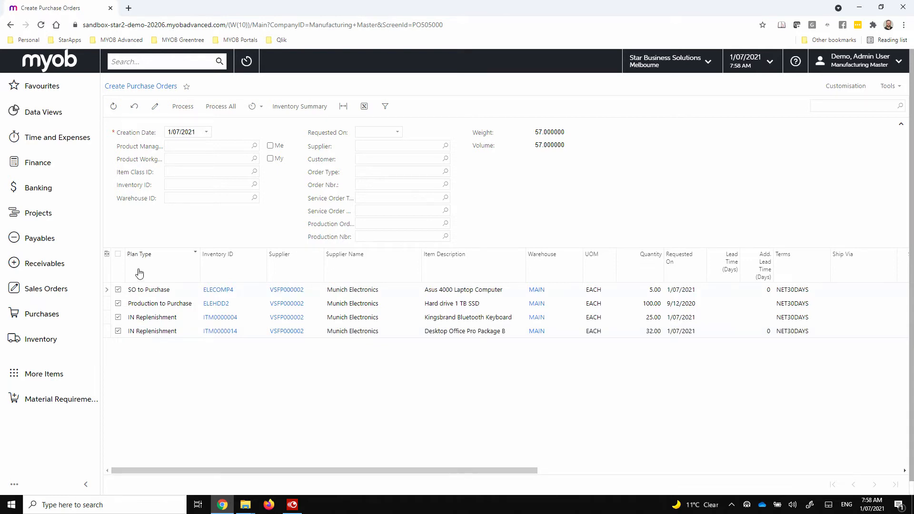
click(183, 107)
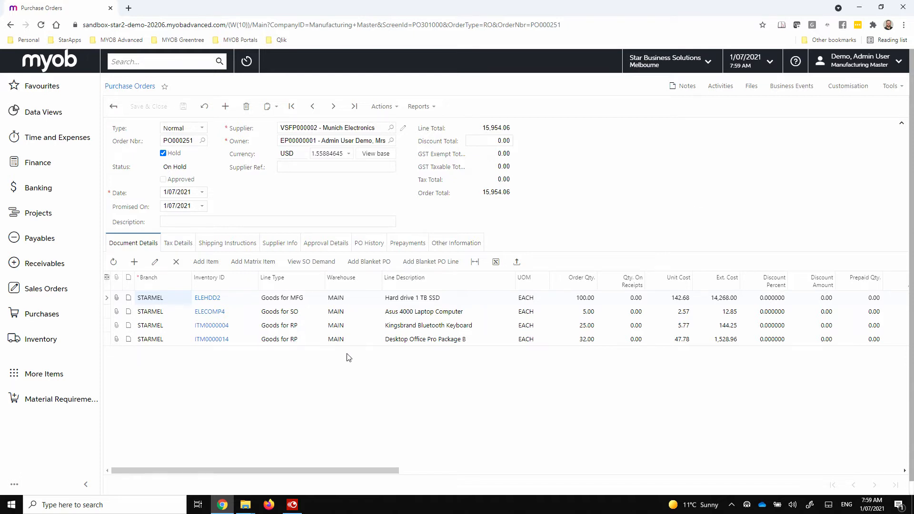
Review the line type of each item on the purchase order, and take the order off hold and save it
click(281, 300)
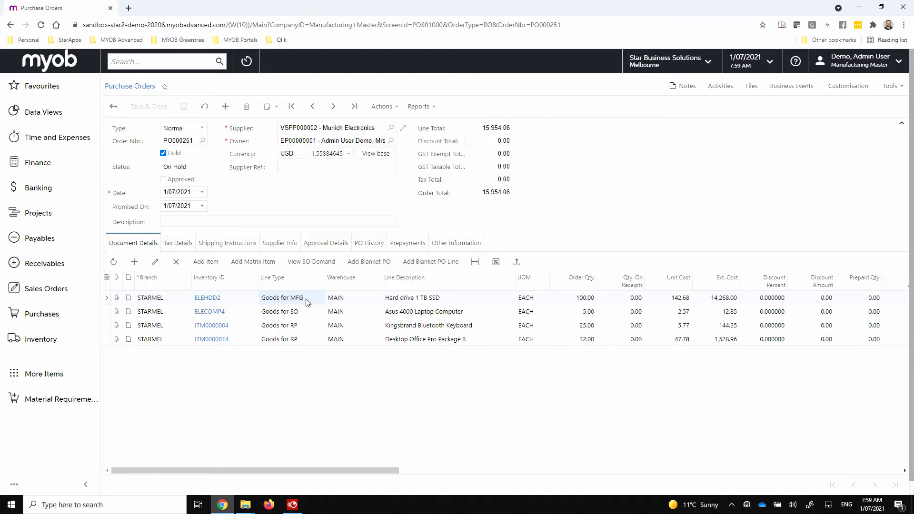
click(305, 317)
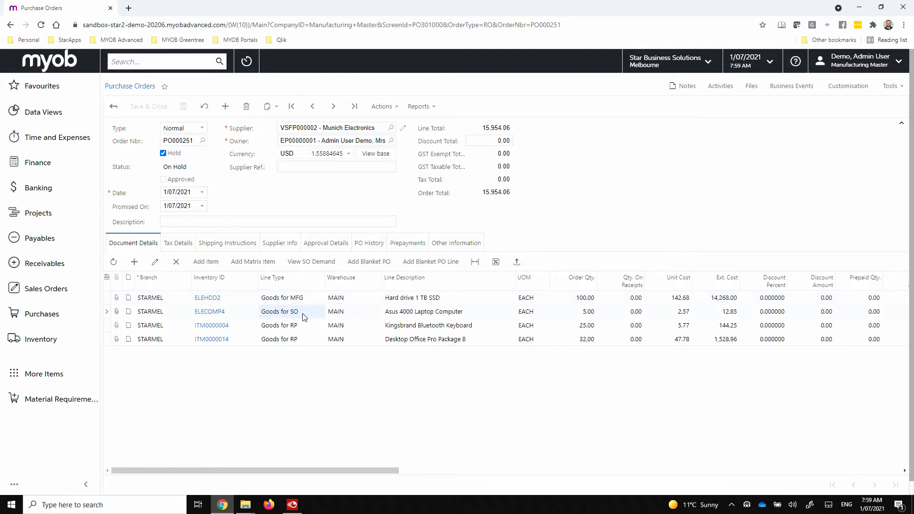
click(301, 327)
click(301, 341)
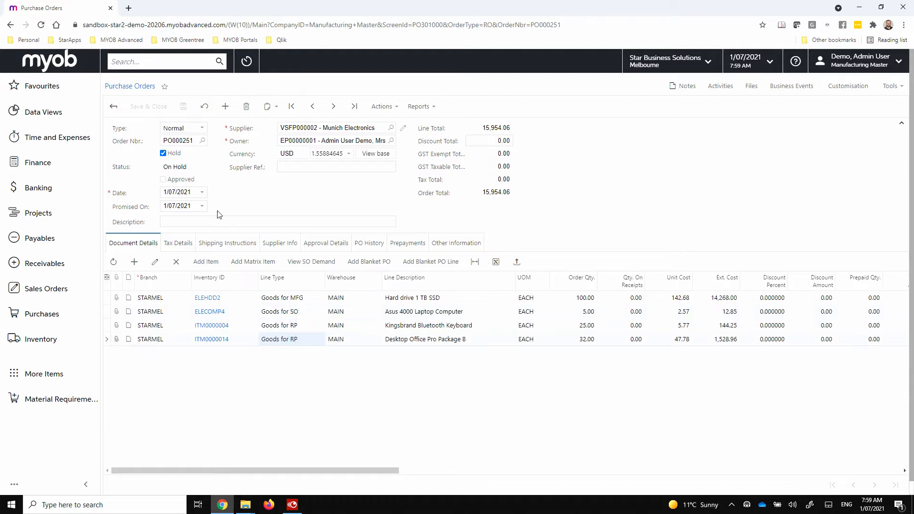
click(164, 153)
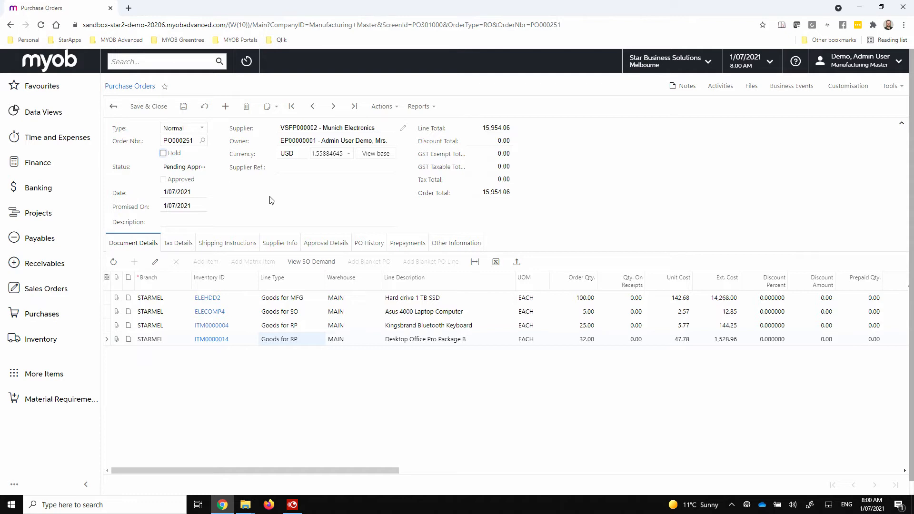
click(183, 106)
Check the purchase order's approval details and approve the order
click(337, 249)
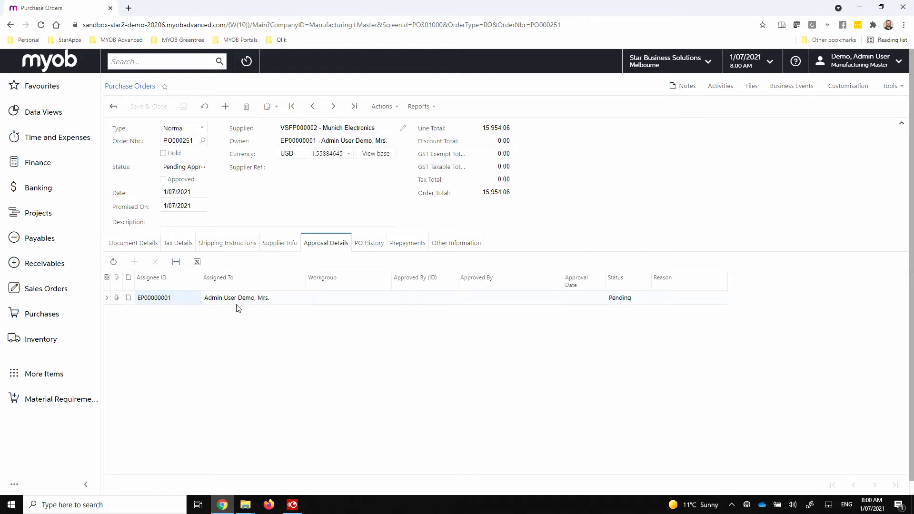
click(382, 107)
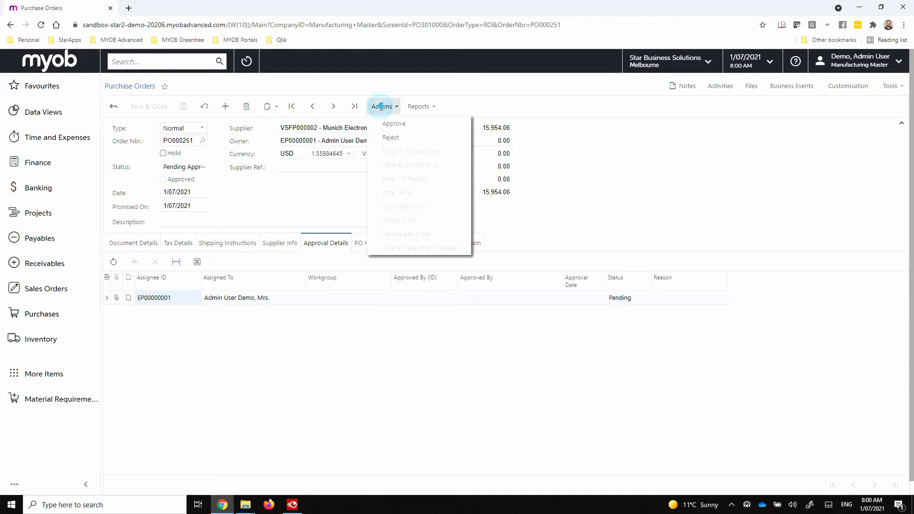
click(409, 125)
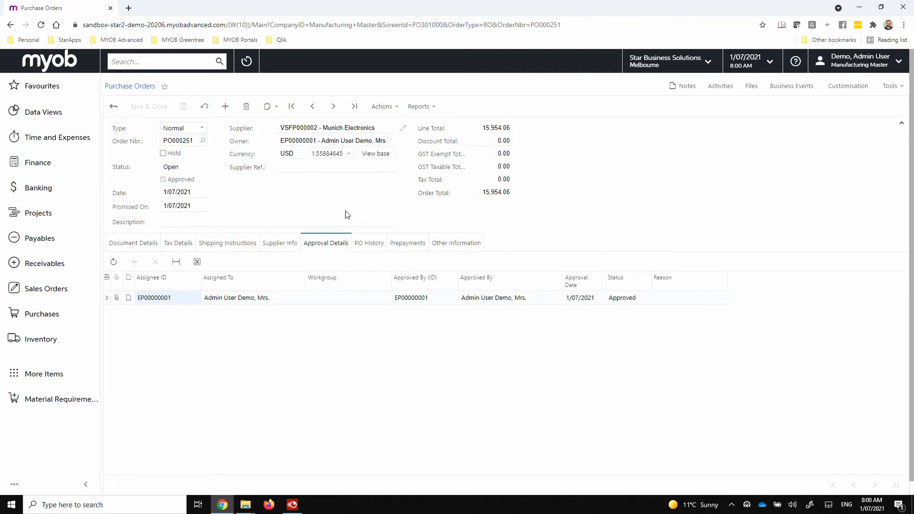
Review the actions available for the approved purchase order and enter a PO receipt from it
click(389, 106)
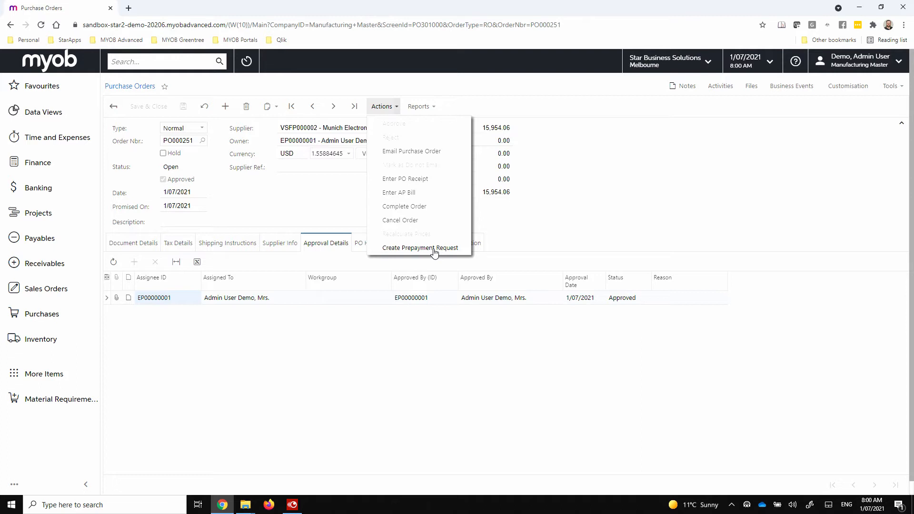
click(524, 234)
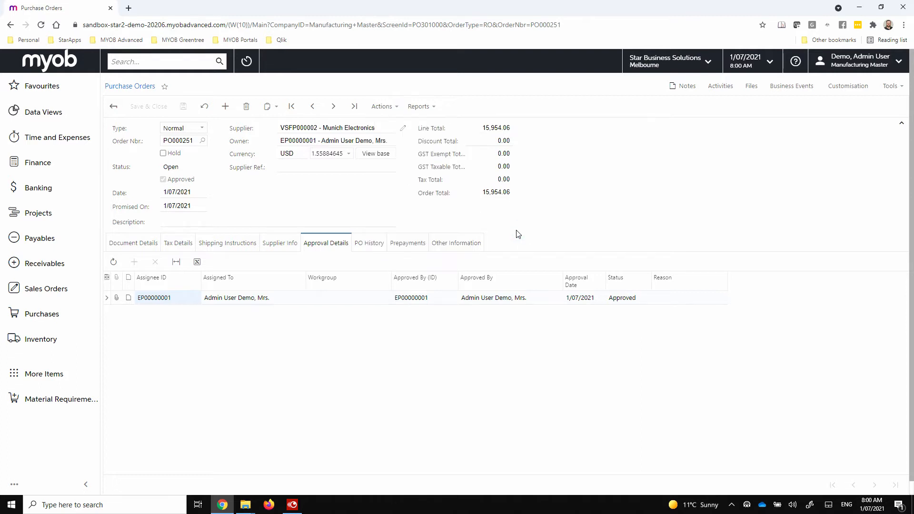
click(391, 115)
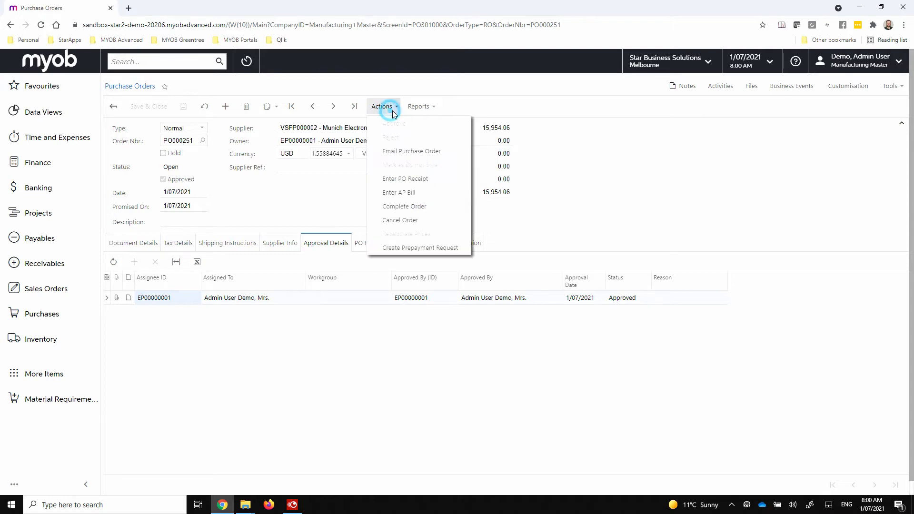
click(413, 175)
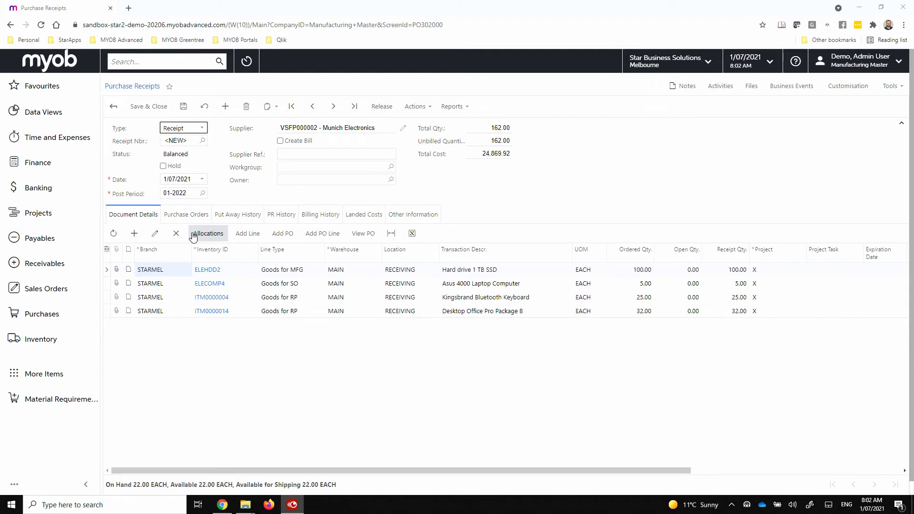
Check the hard drive line's receiving location and receipt quantity, and release the purchase receipt
click(422, 272)
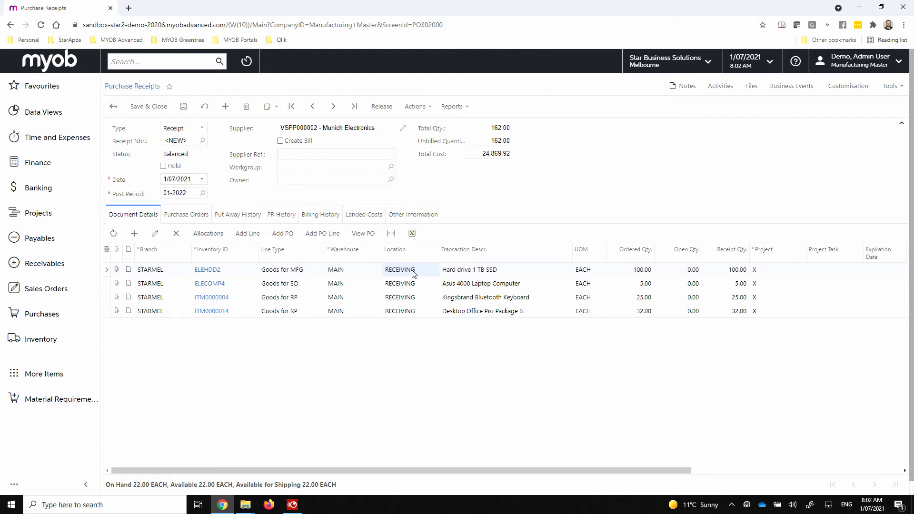
click(736, 270)
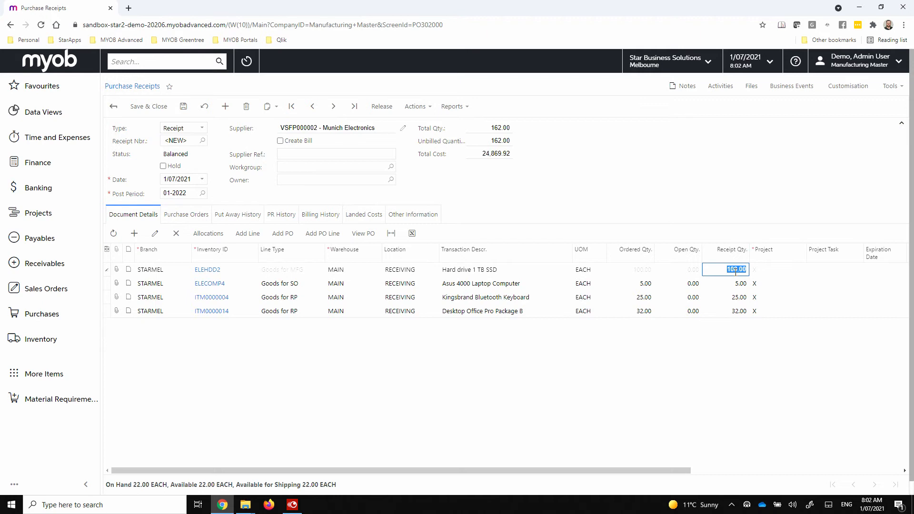
click(381, 106)
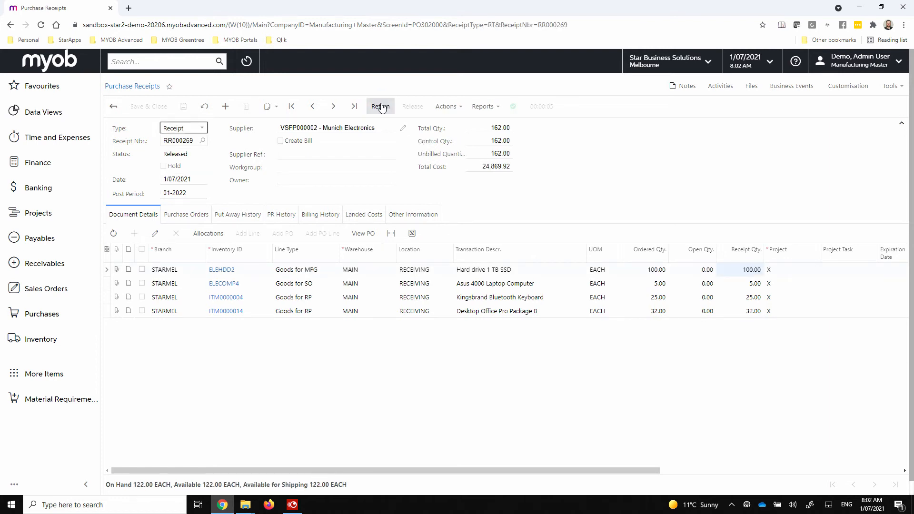
Enter landed costs from the released receipt, with United Transportation as the supplier
click(444, 107)
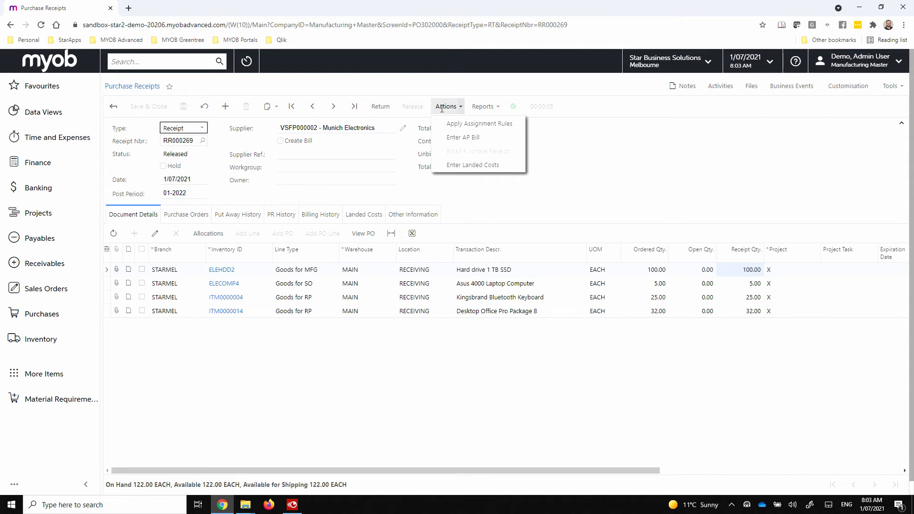
click(503, 166)
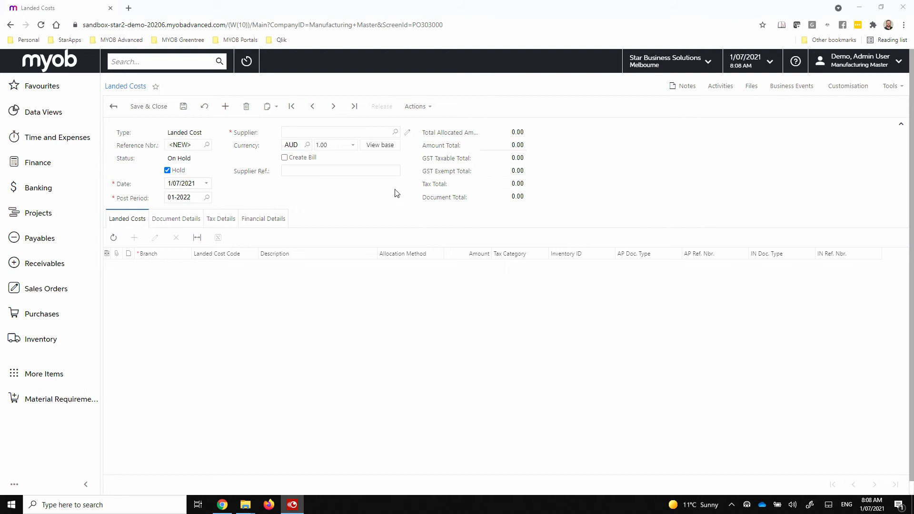
click(395, 132)
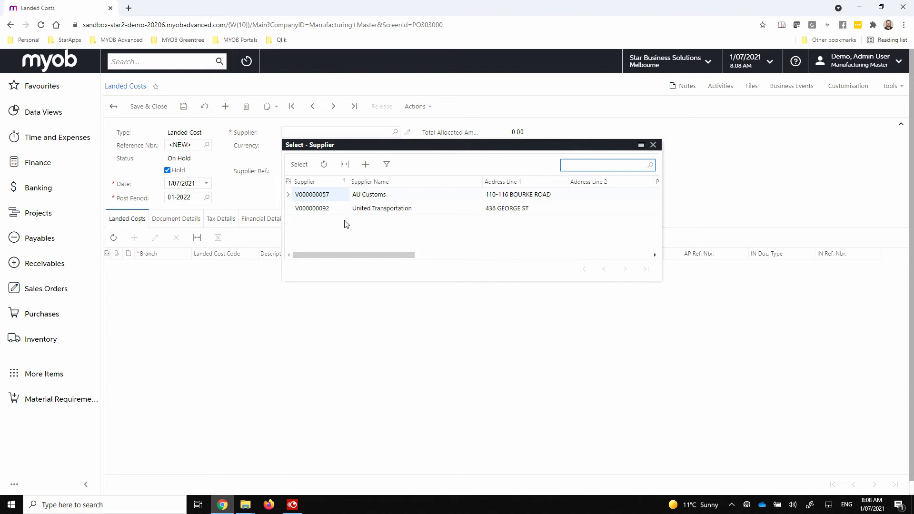
double_click(330, 209)
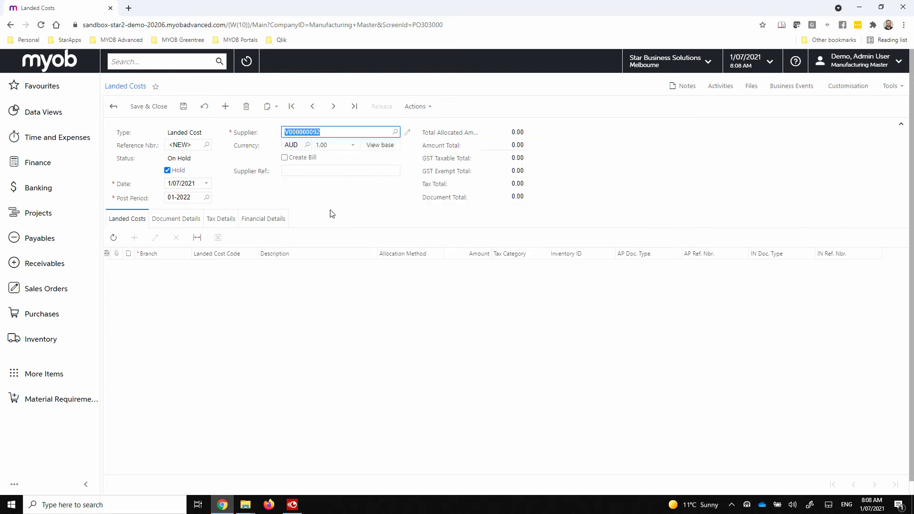
Add a landed cost line with code FRTBYWEIGHT and an amount of 100, and save the document
click(135, 238)
click(222, 266)
click(262, 267)
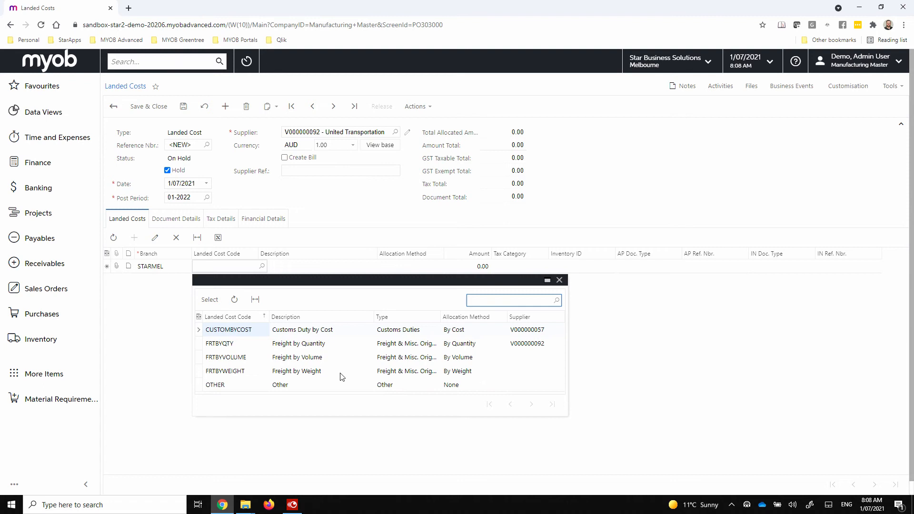
double_click(226, 376)
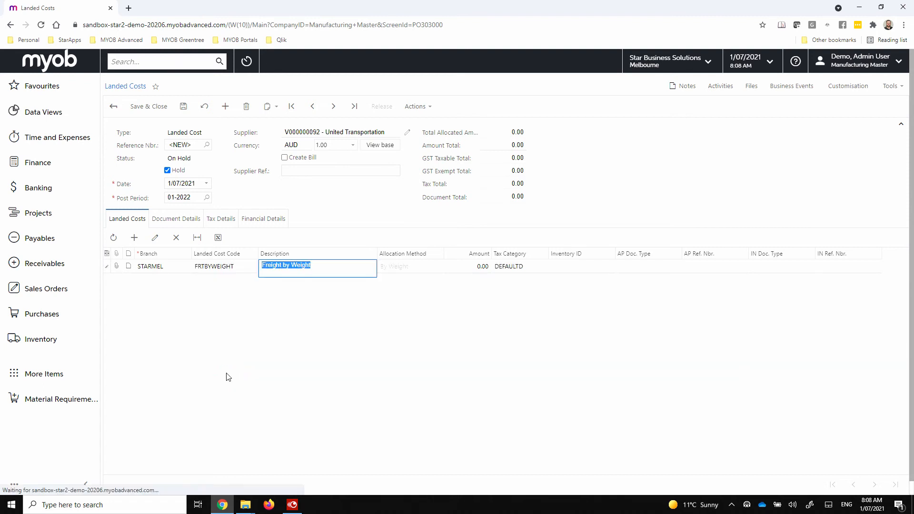
click(461, 267)
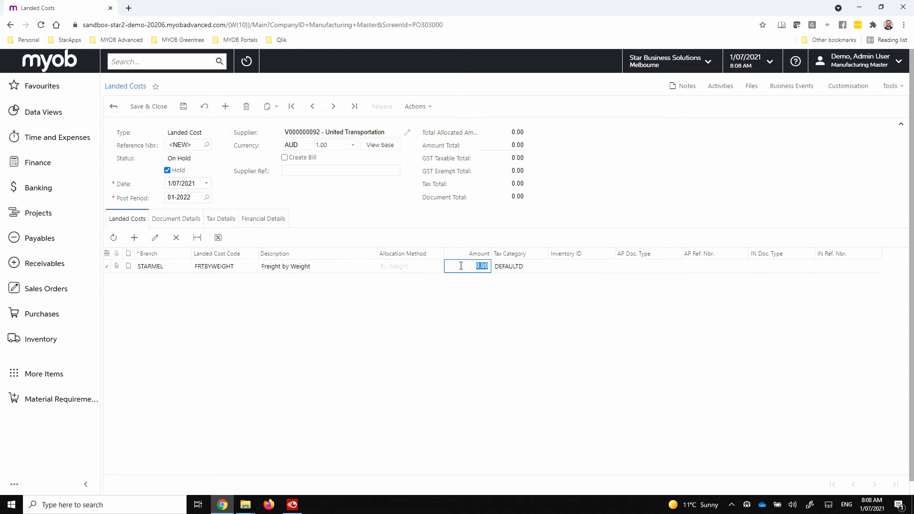
text(100)
key(Tab)
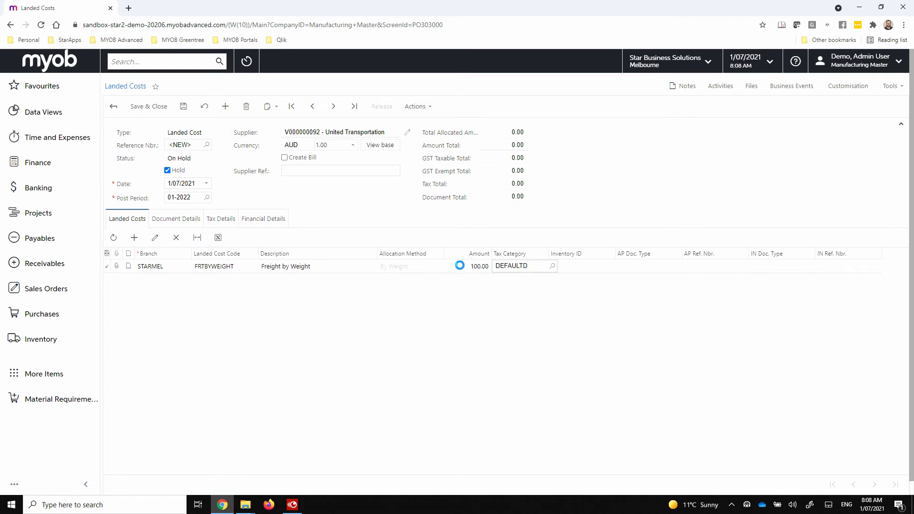
click(183, 106)
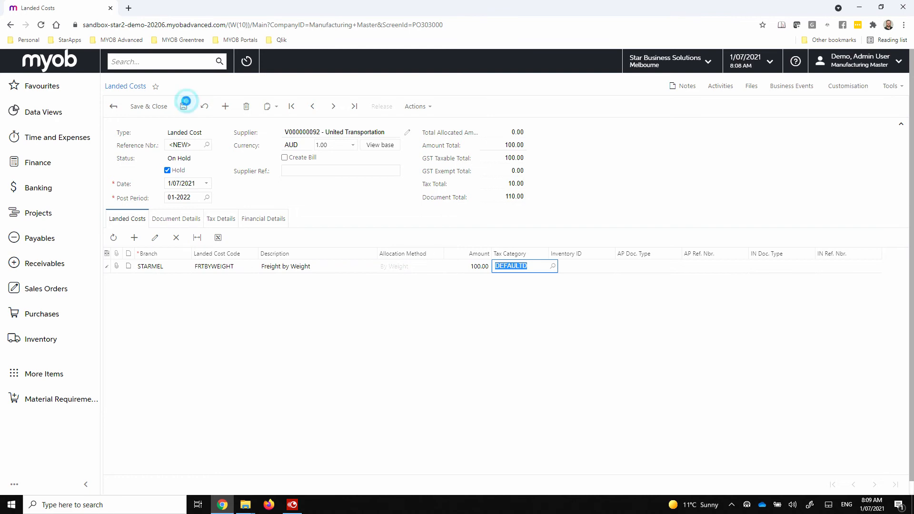
Examine the weights and allocated freight amounts per item, and take the landed cost document off hold and release it
click(164, 222)
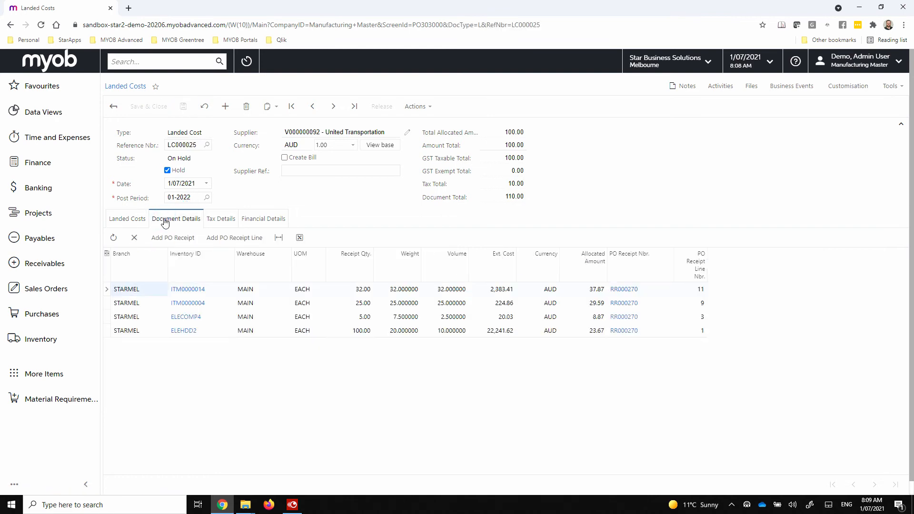
click(401, 331)
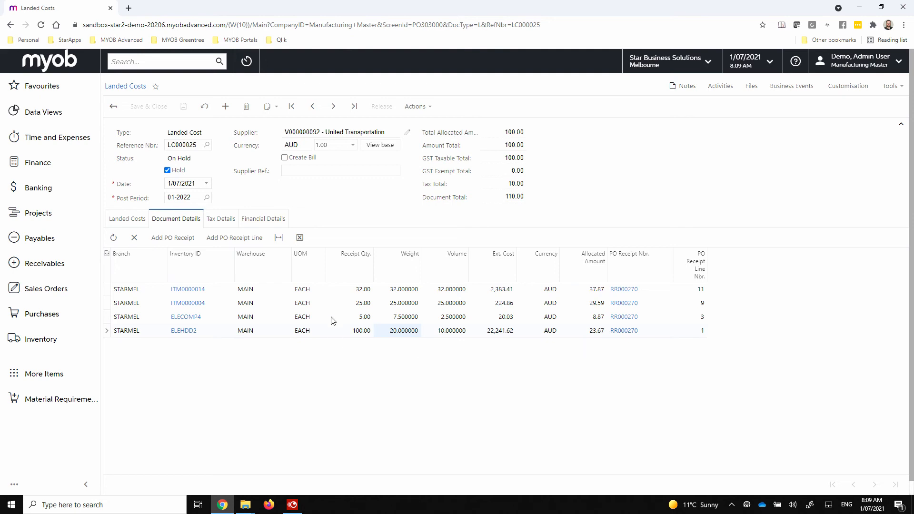
click(394, 291)
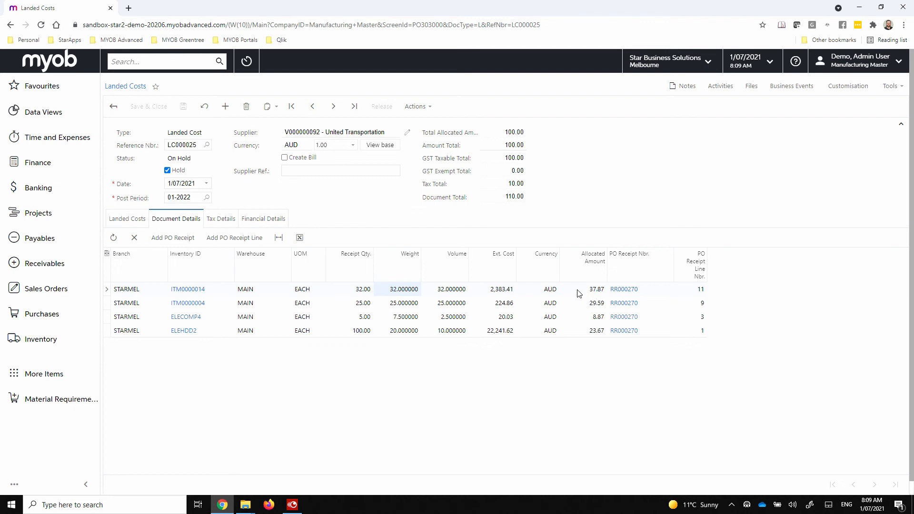
click(576, 319)
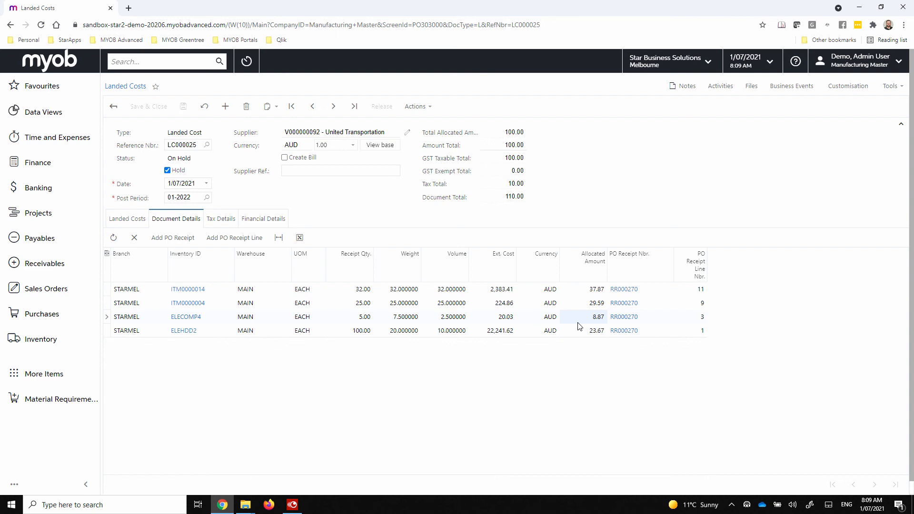
click(167, 170)
click(377, 100)
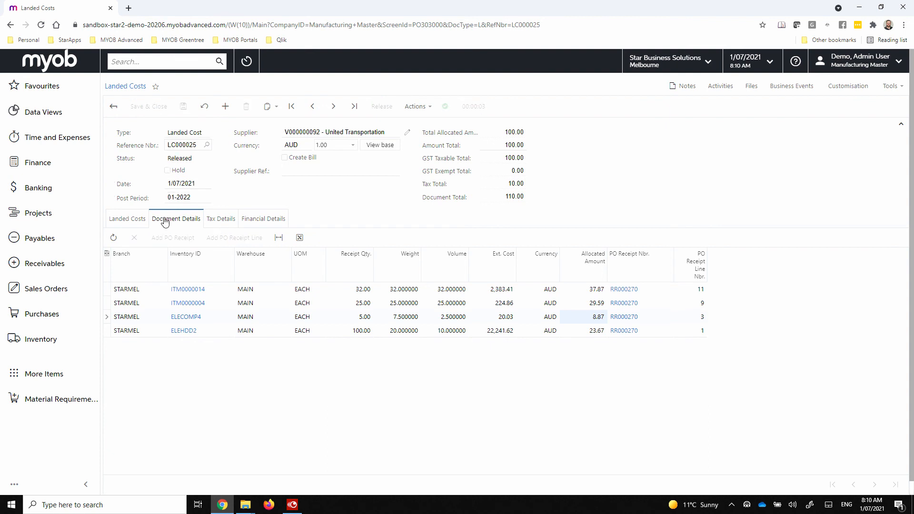
Open the inventory adjustment linked to the released Freight by Weight landed cost line
click(133, 218)
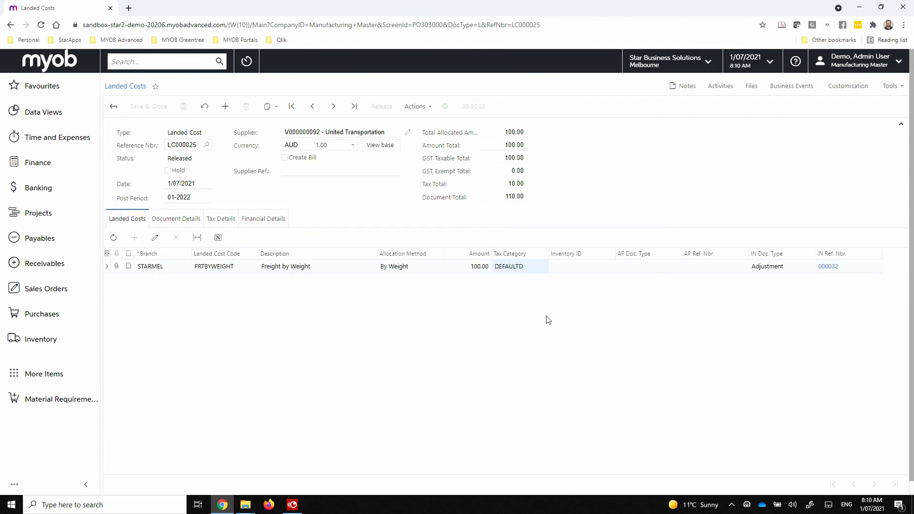
click(829, 267)
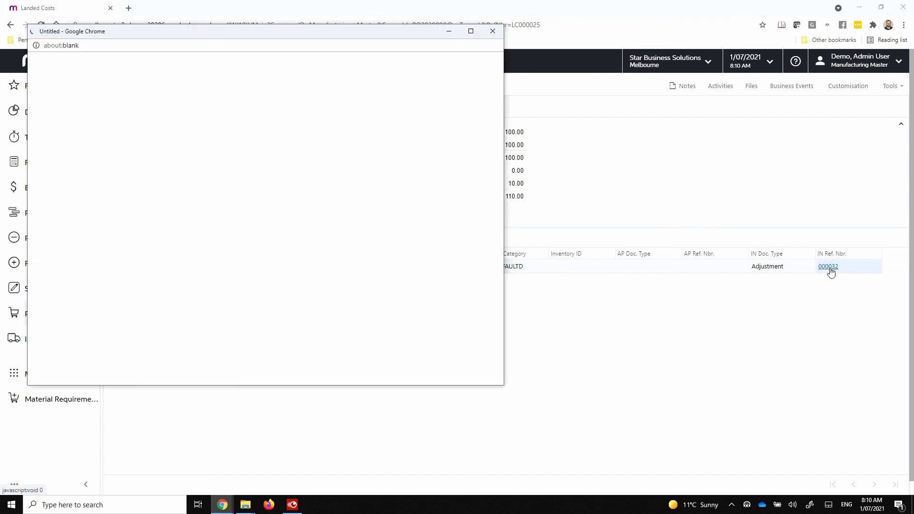